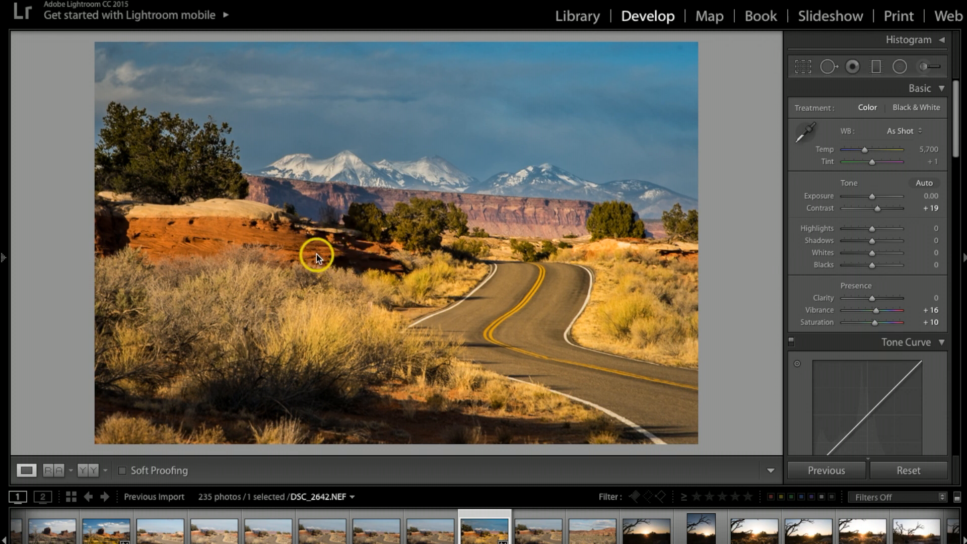
Reset all develop adjustments of the desert road photo and set Highlights to -100.
key(i)
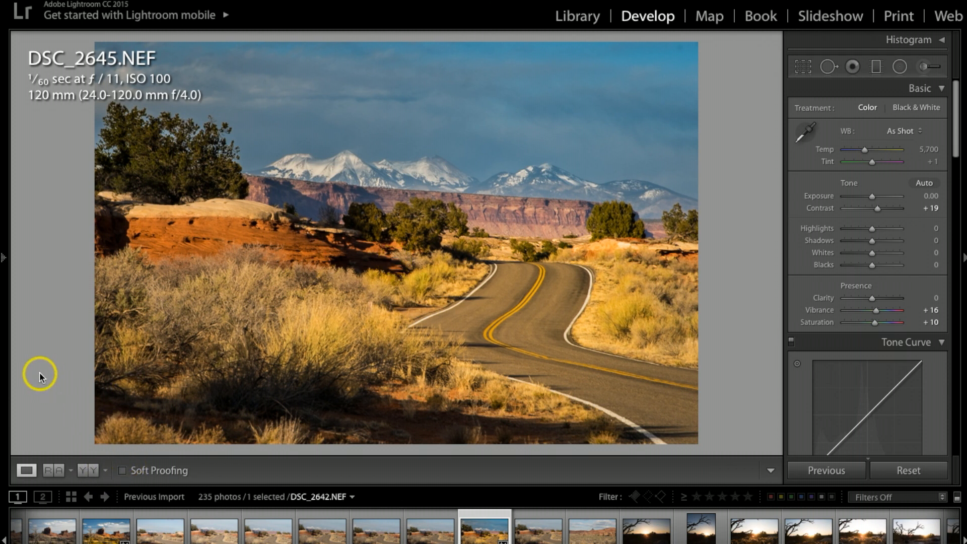
key(y)
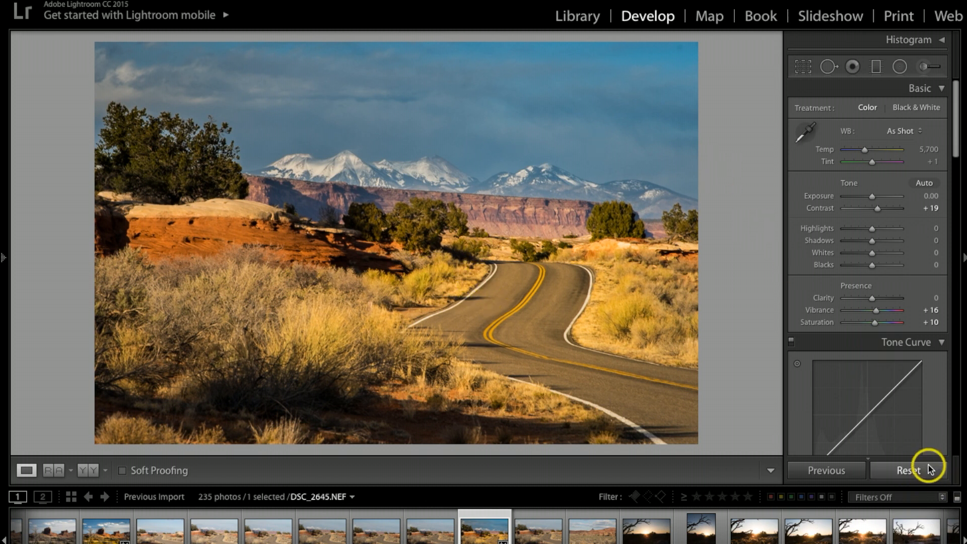
click(912, 472)
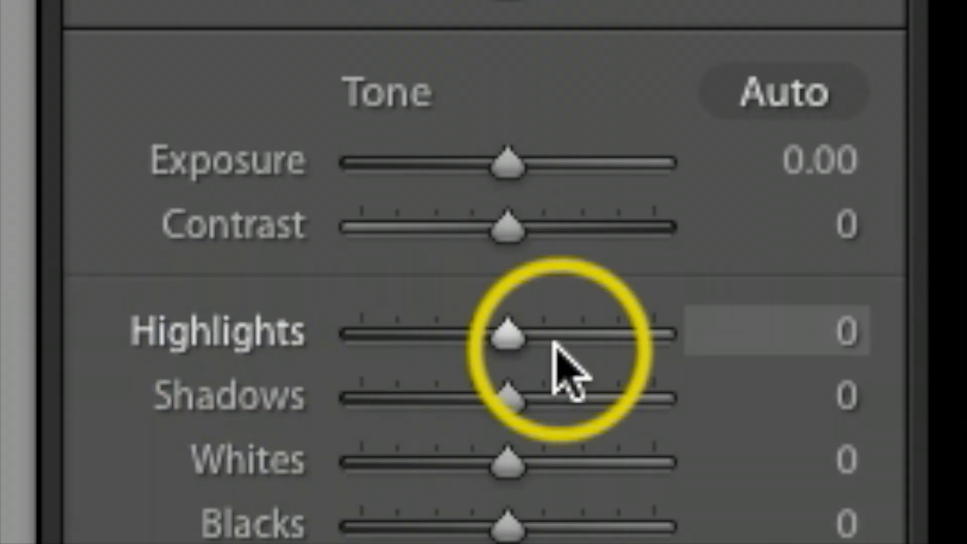
drag(502, 336, 227, 363)
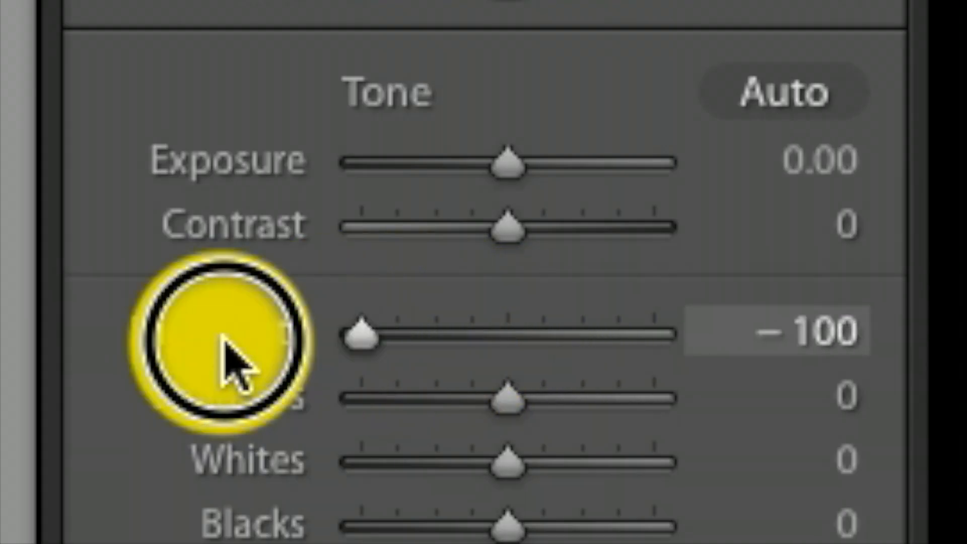
Add a slightly tilted graduated filter over the sky, fading out across the snowy mountains and the cliffs.
click(880, 73)
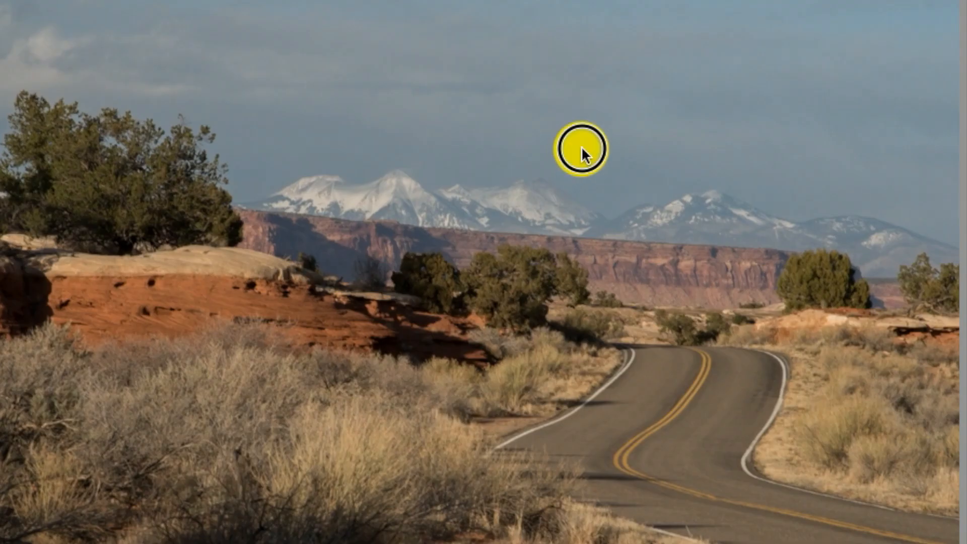
drag(582, 149, 573, 226)
drag(576, 188, 573, 224)
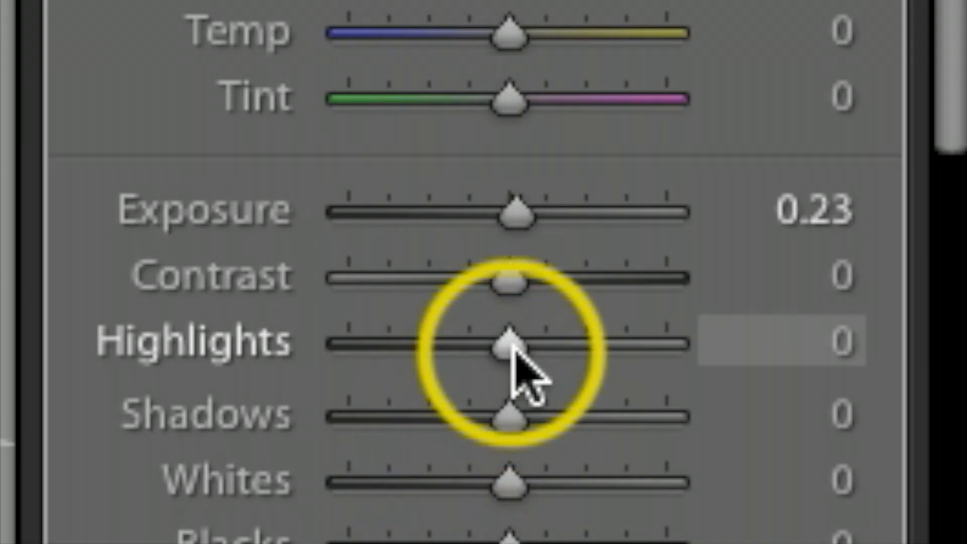
Set the sky filter's Highlights to -100, Exposure to -0.07 and Clarity to 100.
drag(874, 182, 832, 183)
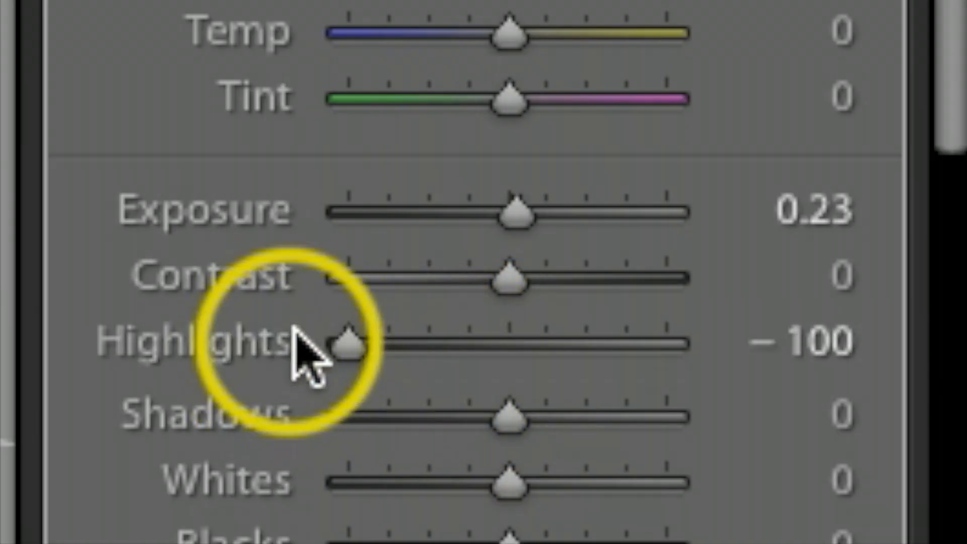
drag(525, 216, 515, 216)
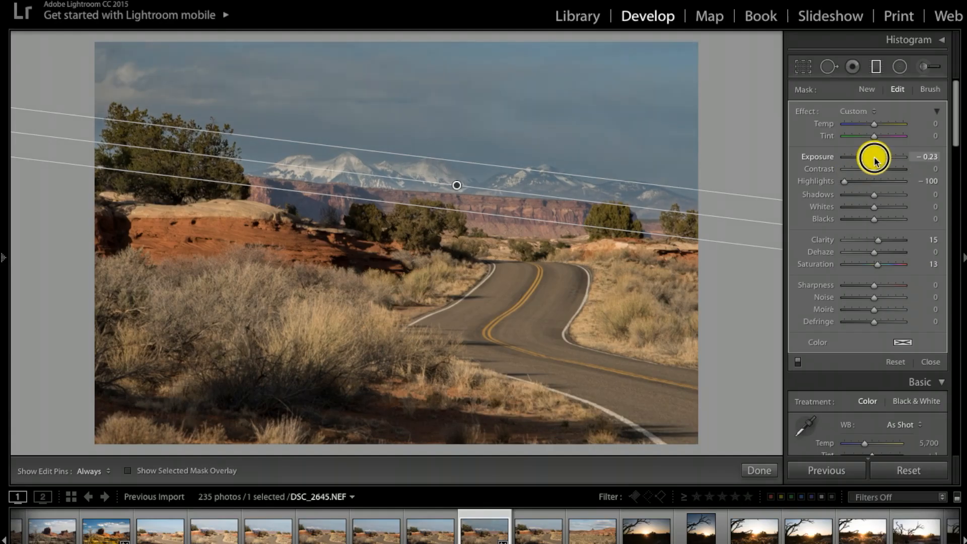
drag(875, 160, 875, 159)
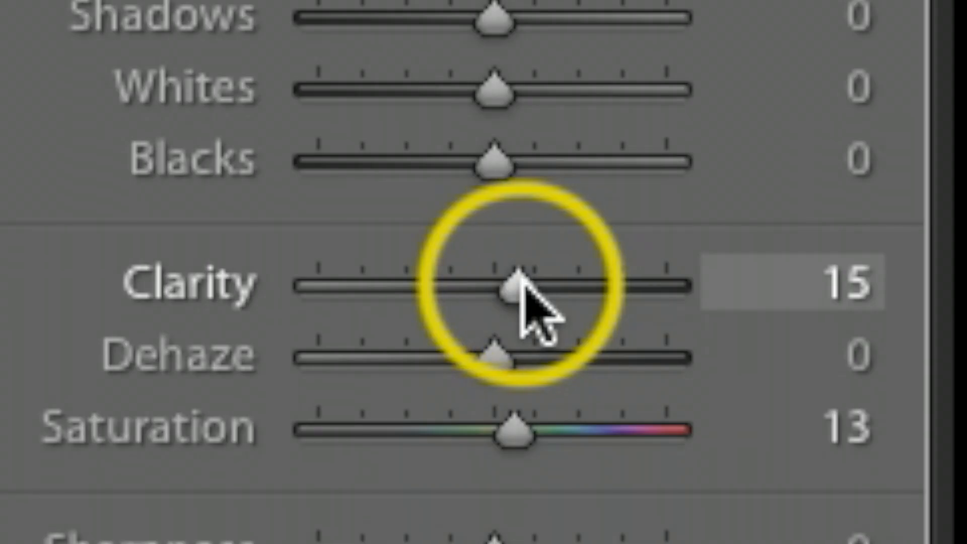
drag(880, 239, 881, 240)
drag(526, 290, 729, 298)
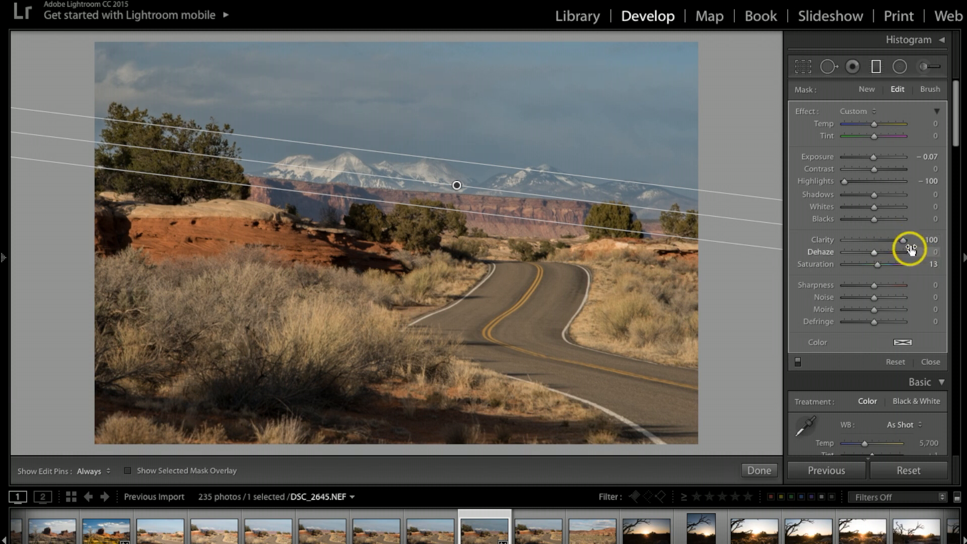
Shift the sky filter slightly down and set its Dehaze to 13 and Saturation to 5.
drag(457, 185, 458, 190)
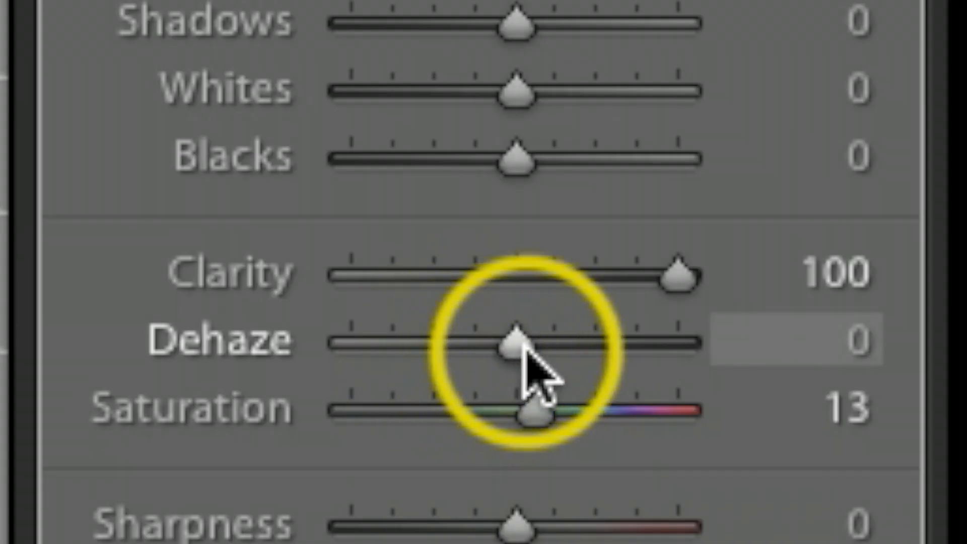
drag(519, 344, 532, 357)
drag(877, 255, 879, 255)
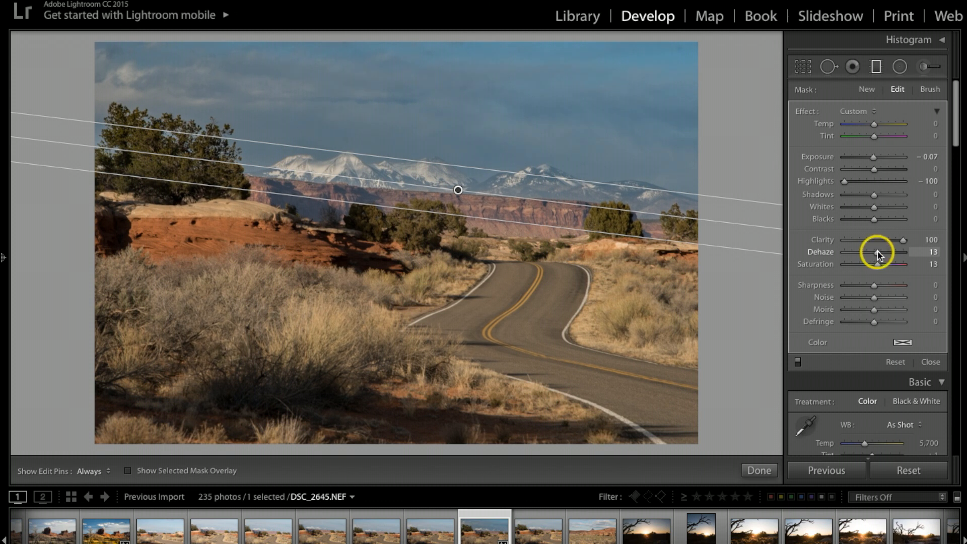
drag(878, 263, 876, 264)
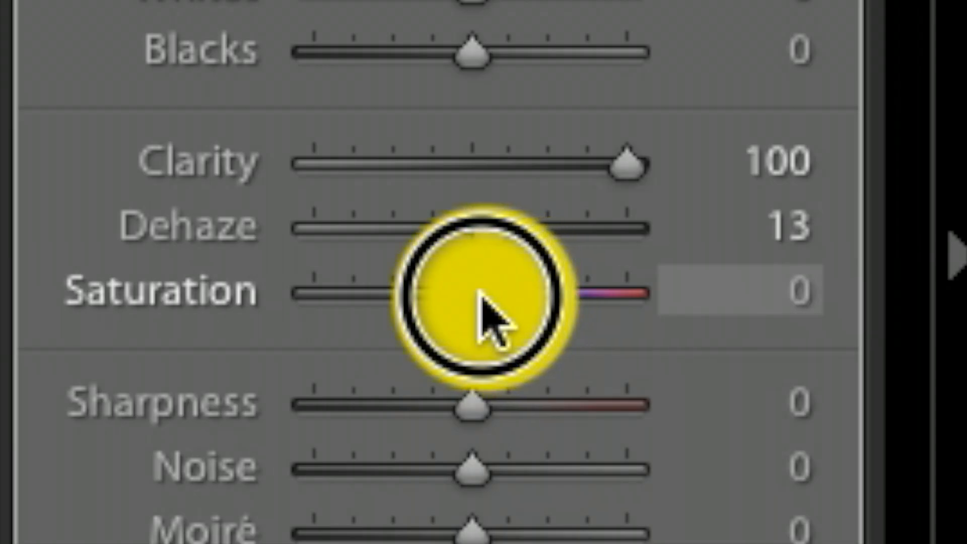
mouse_move(479, 295)
mouse_down()
mouse_move(456, 297)
mouse_move(501, 302)
mouse_move(488, 280)
mouse_move(493, 294)
mouse_up()
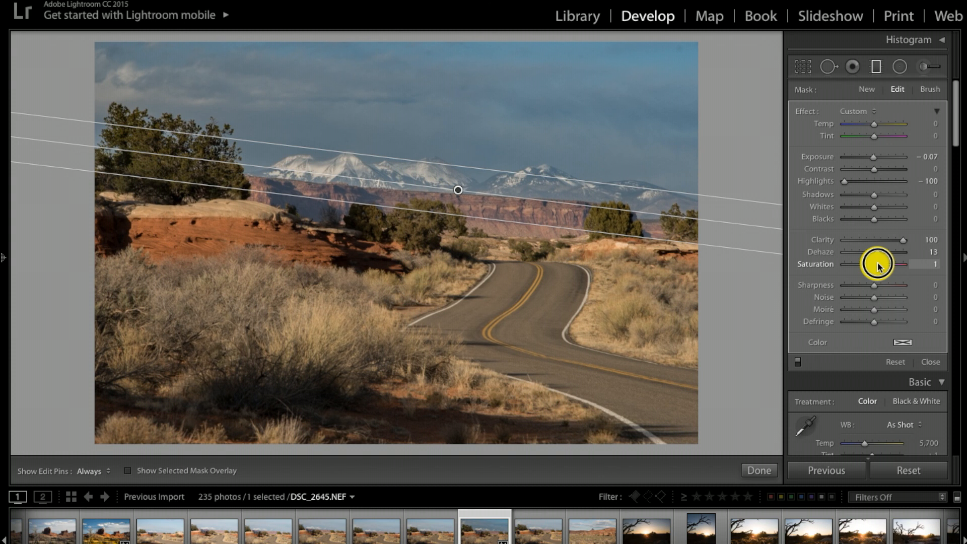
drag(878, 266, 878, 265)
drag(879, 265, 878, 266)
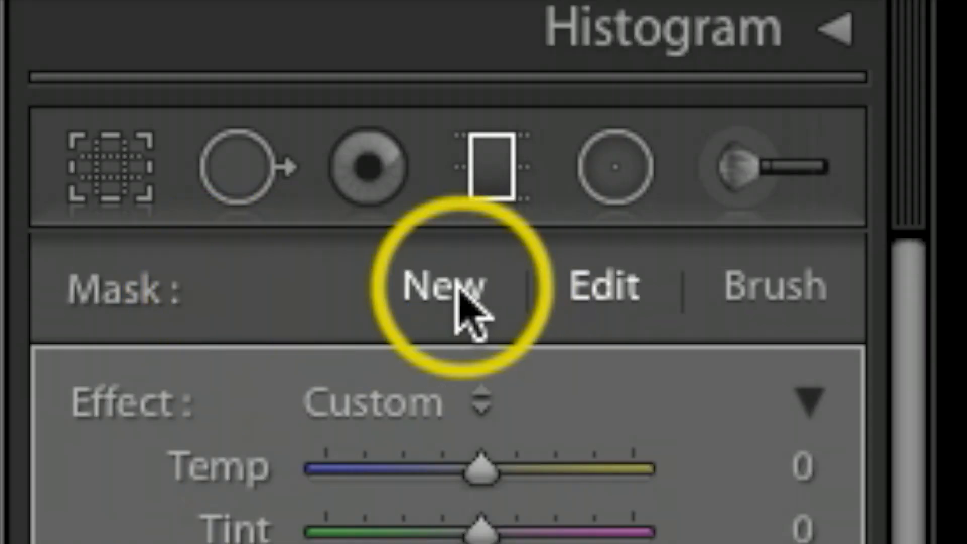
Add a second graduated filter over the sky with Highlights -100, Clarity 100, Contrast 35 and Dehaze 6.
click(867, 90)
drag(533, 158, 529, 202)
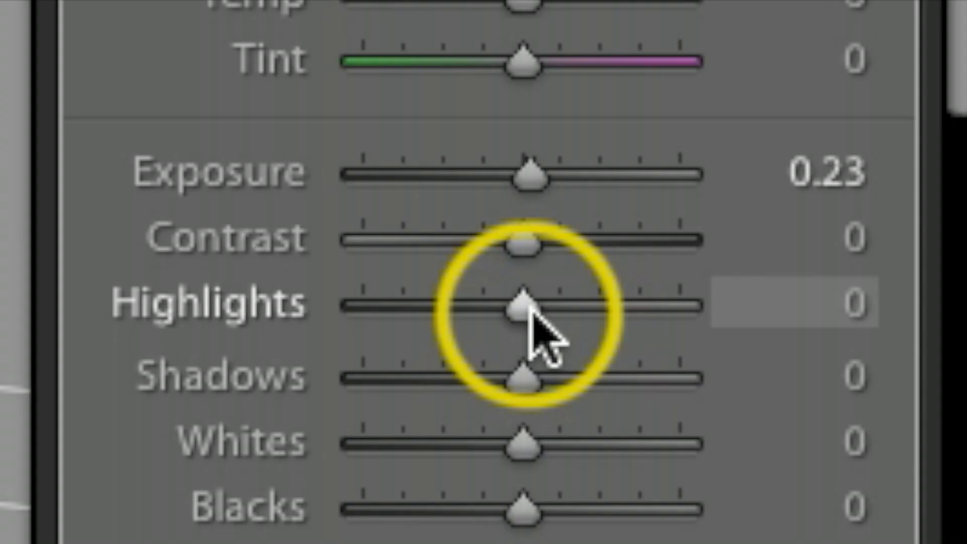
drag(525, 307, 309, 340)
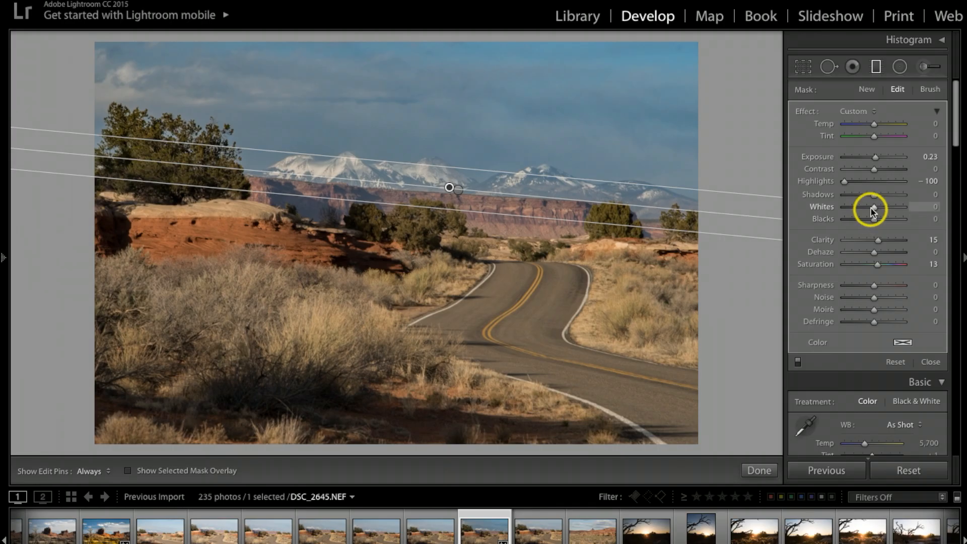
drag(878, 240, 927, 241)
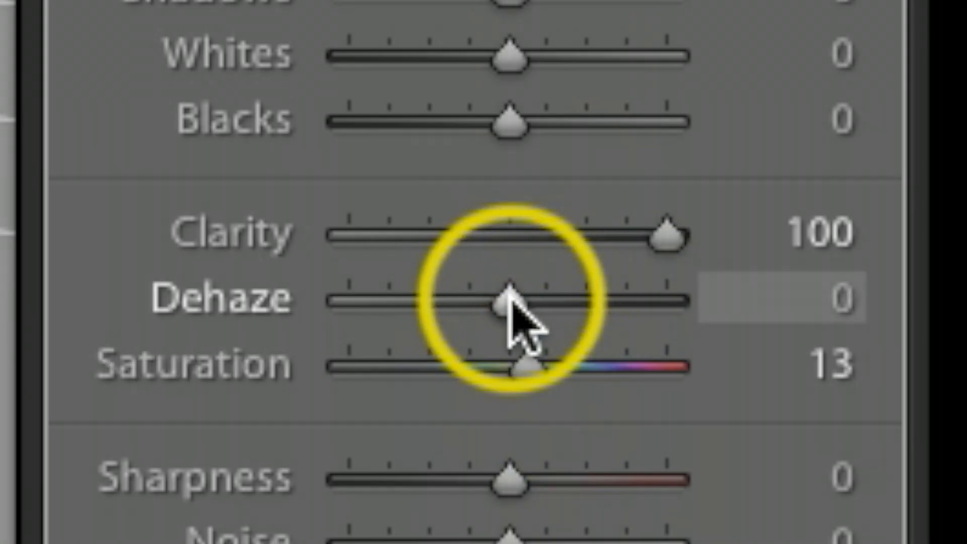
drag(874, 251, 874, 252)
drag(510, 298, 521, 298)
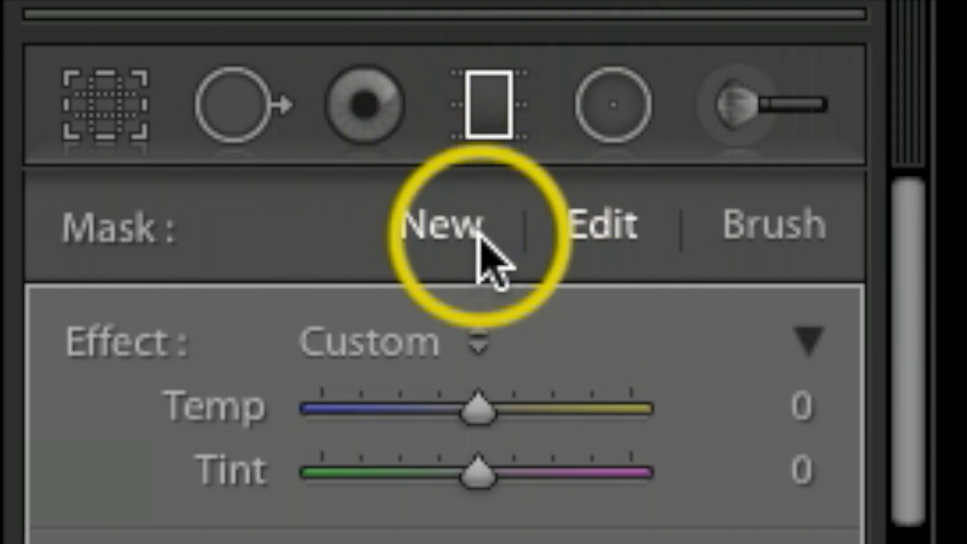
Add a third graduated filter covering the foreground and move it up so it fades out at the cliffs below the mountains.
click(478, 235)
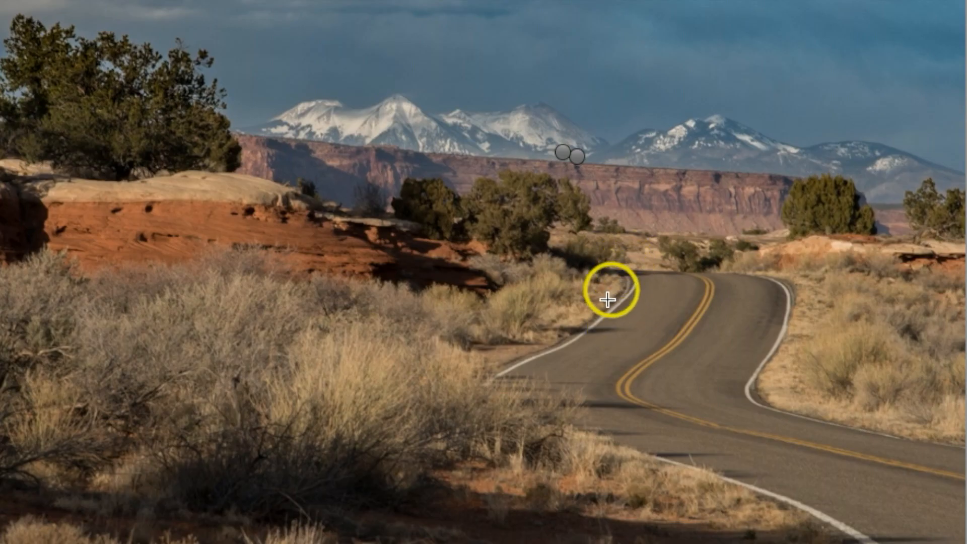
click(604, 316)
drag(604, 317, 607, 232)
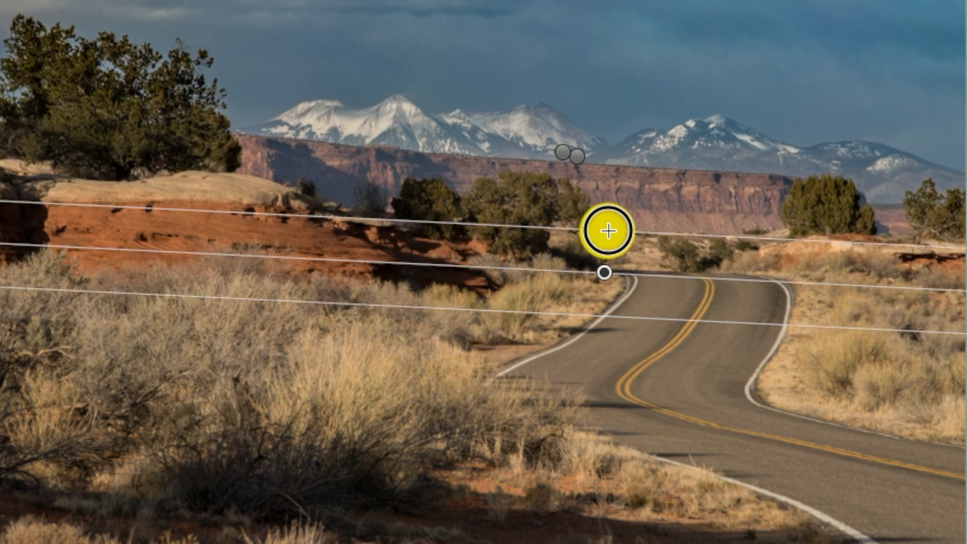
drag(608, 269, 616, 170)
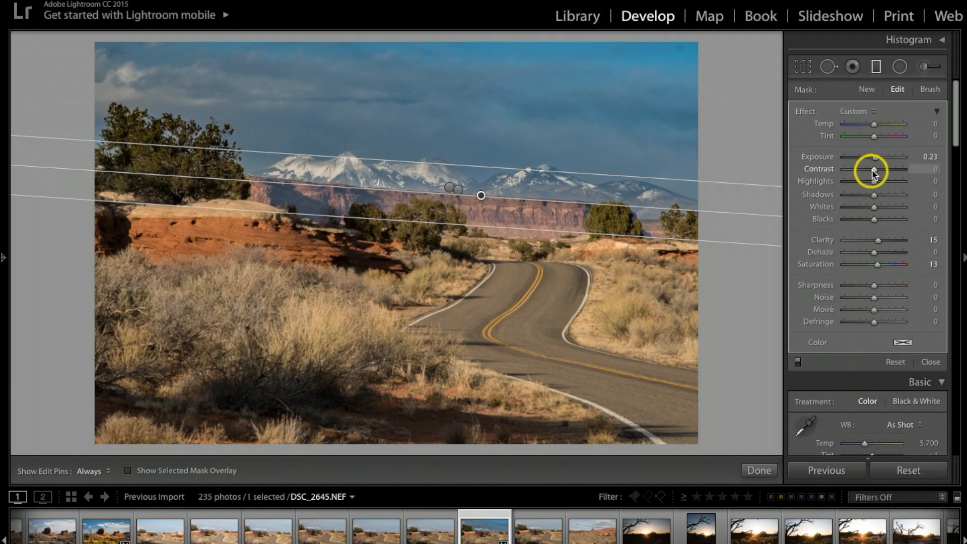
Set the foreground filter's Exposure to 0.14, Clarity to 19 and Dehaze to 7.
drag(876, 159, 875, 159)
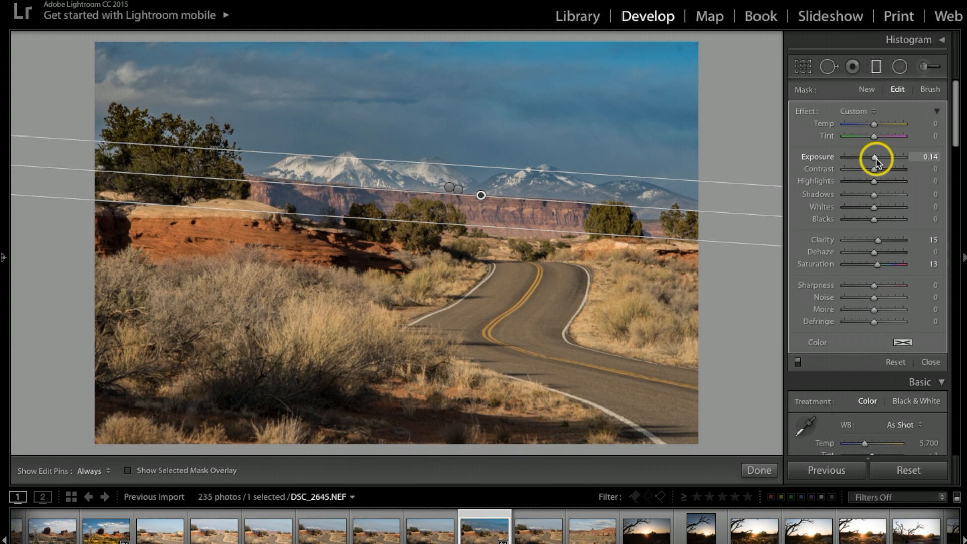
drag(878, 240, 882, 240)
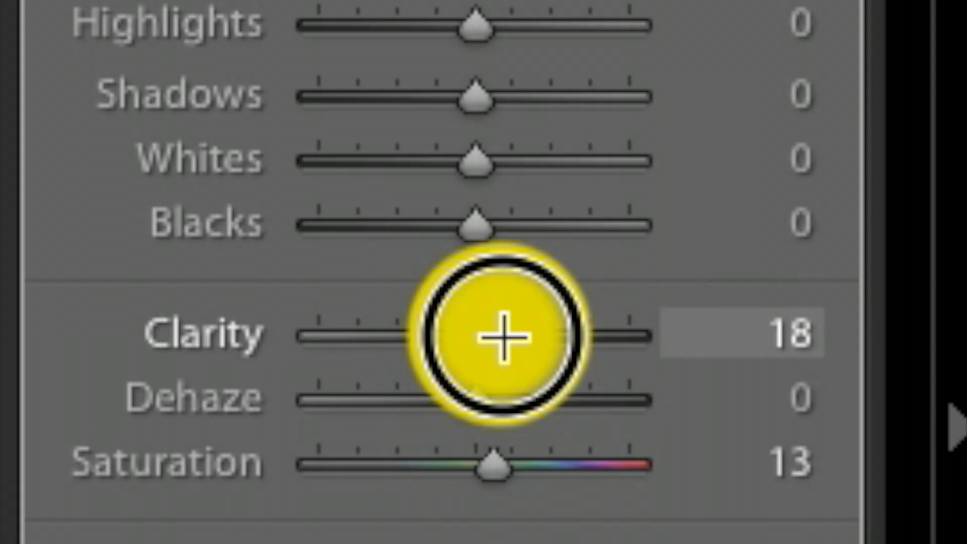
mouse_move(514, 332)
mouse_down()
mouse_move(522, 333)
mouse_move(509, 333)
mouse_up()
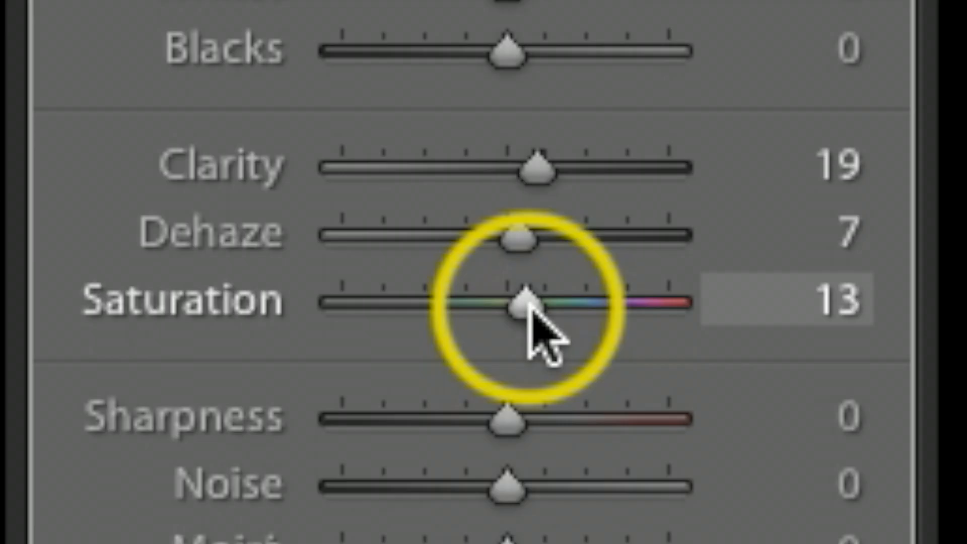
Set the foreground filter's Saturation to 46, raise its Sharpness slightly and close the graduated filter.
drag(878, 264, 884, 266)
drag(560, 307, 560, 309)
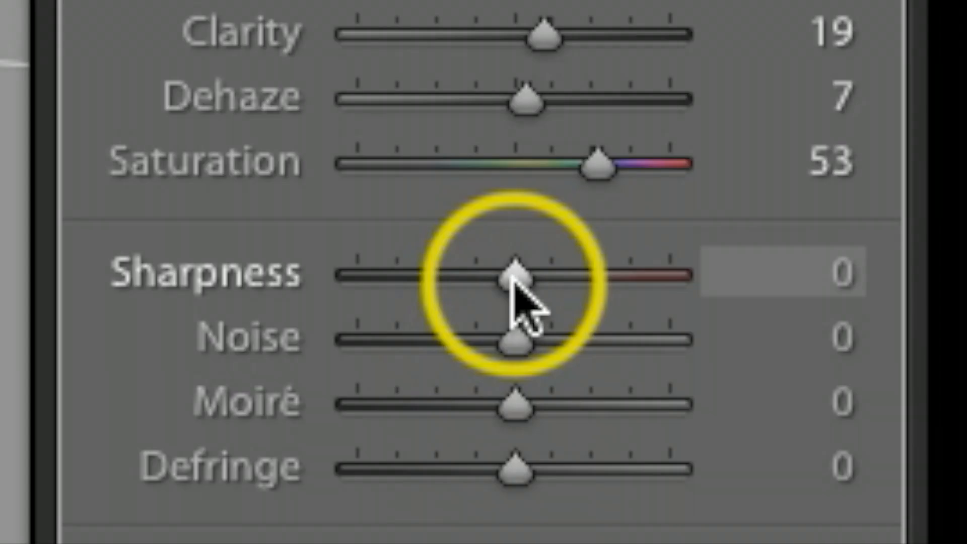
drag(874, 286, 877, 286)
drag(529, 285, 539, 279)
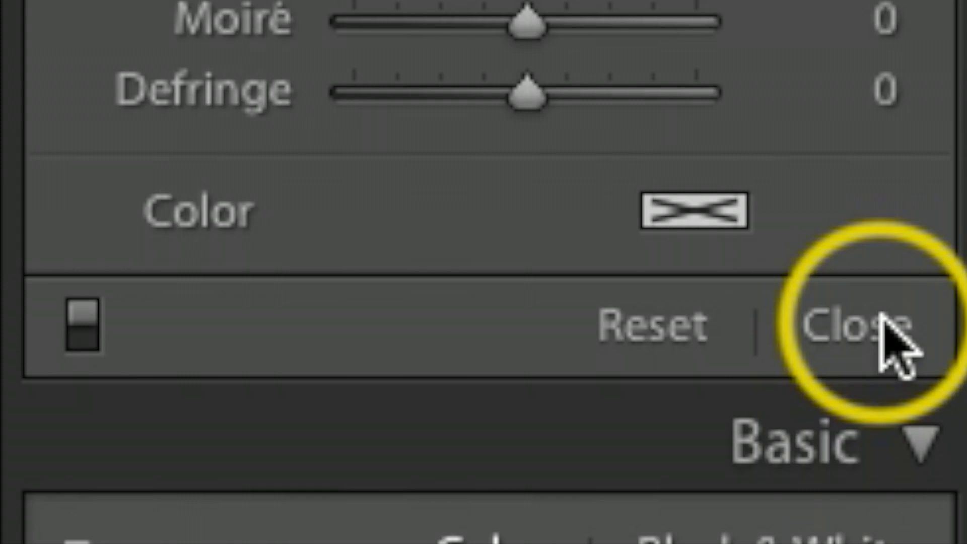
click(928, 362)
Set the whole photo's Clarity to +7, Vibrance to +15 and Saturation to +7.
scroll(912, 277, down, 3)
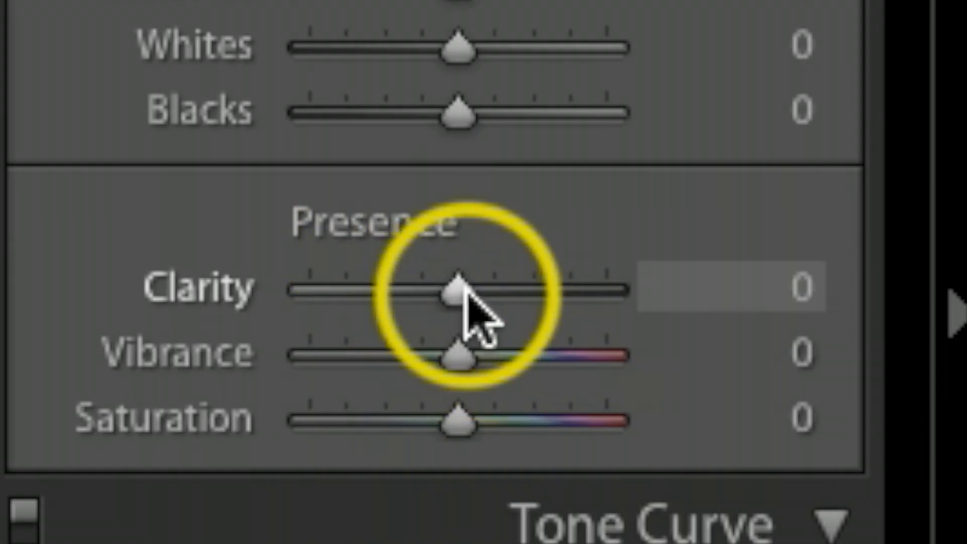
mouse_move(459, 285)
mouse_down()
mouse_move(471, 292)
mouse_move(470, 283)
mouse_up()
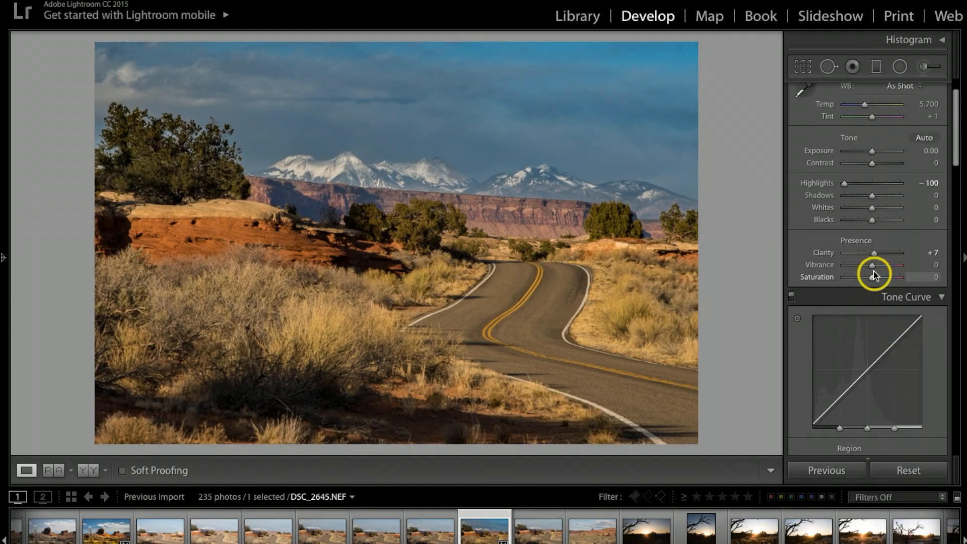
drag(873, 265, 873, 268)
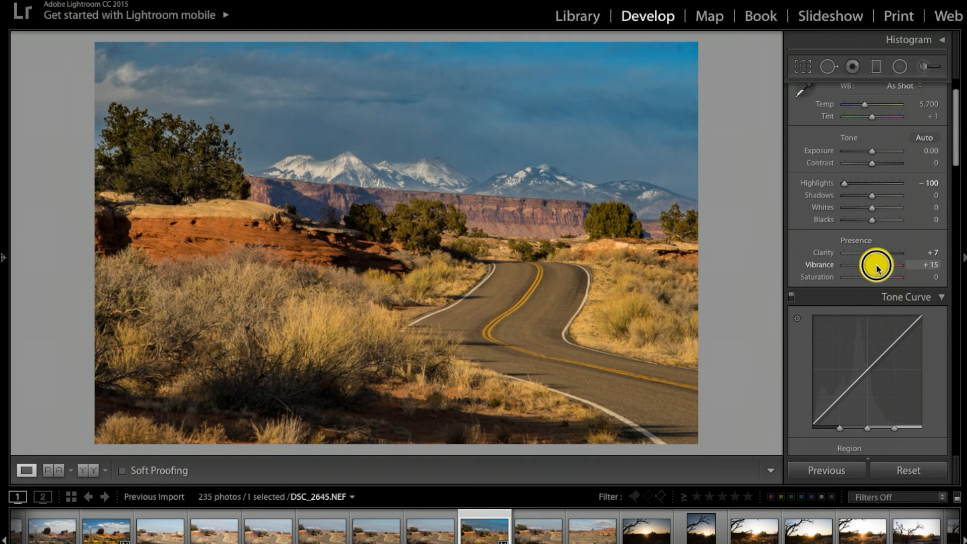
drag(873, 276, 877, 279)
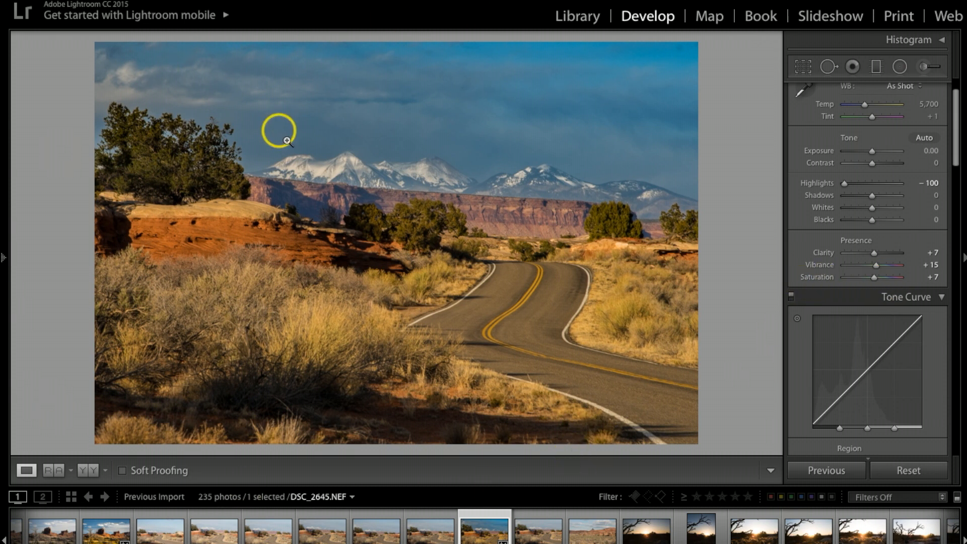
Set the sharpening Amount to 52 and Masking to 73, and raise the luminance noise reduction slightly.
scroll(895, 242, down, 15)
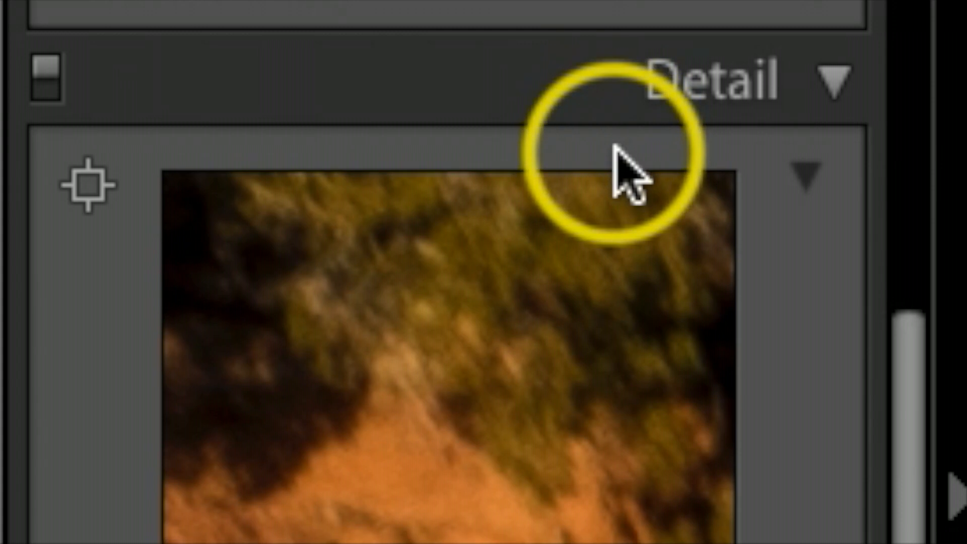
scroll(614, 146, down, 10)
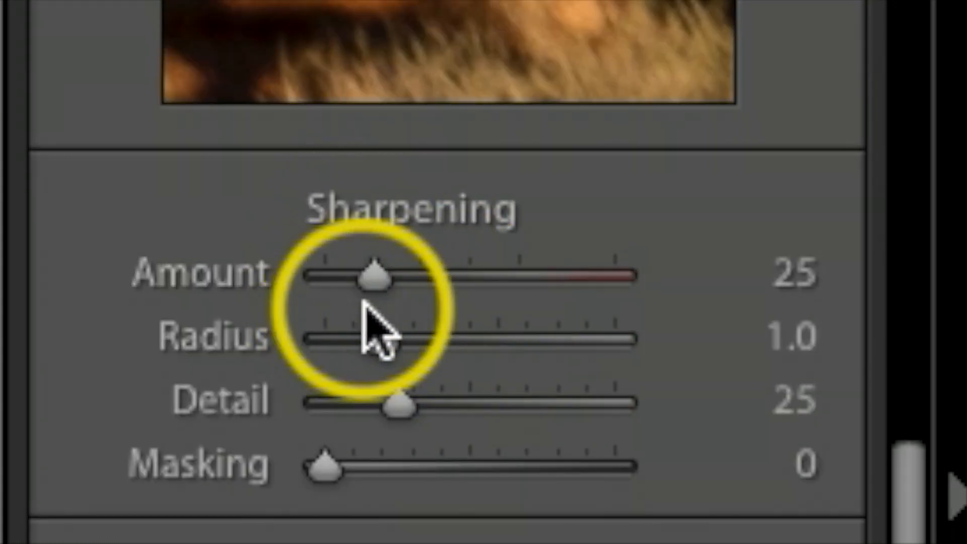
drag(378, 271, 408, 278)
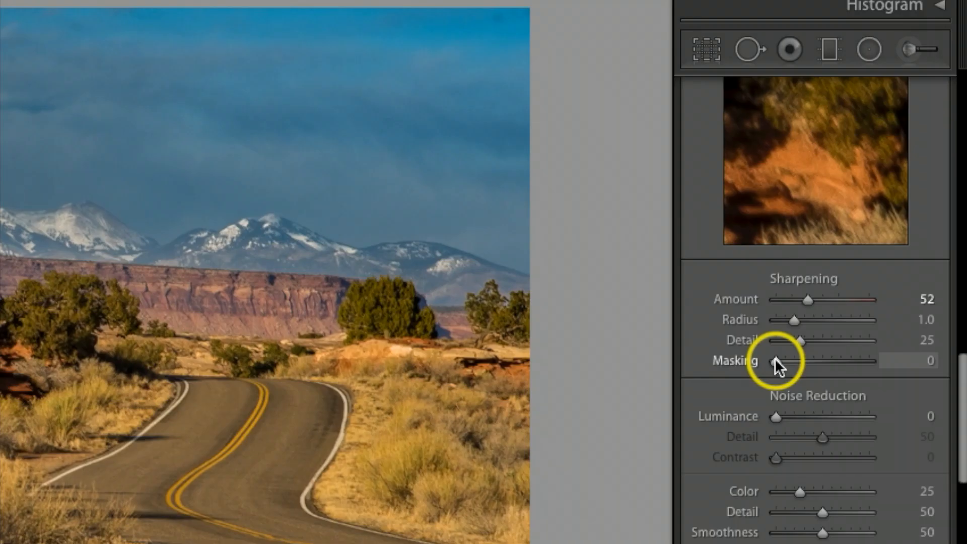
drag(775, 358, 803, 363)
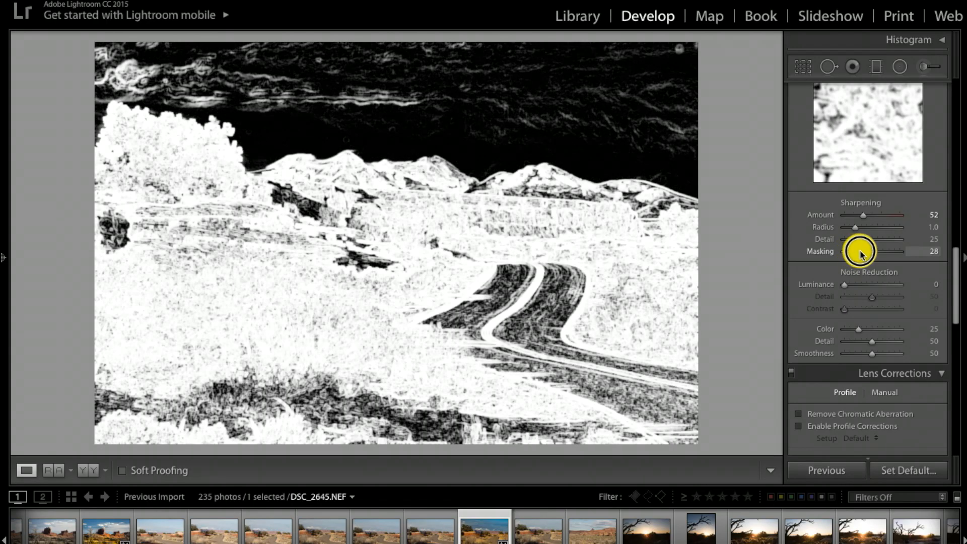
drag(861, 254, 885, 251)
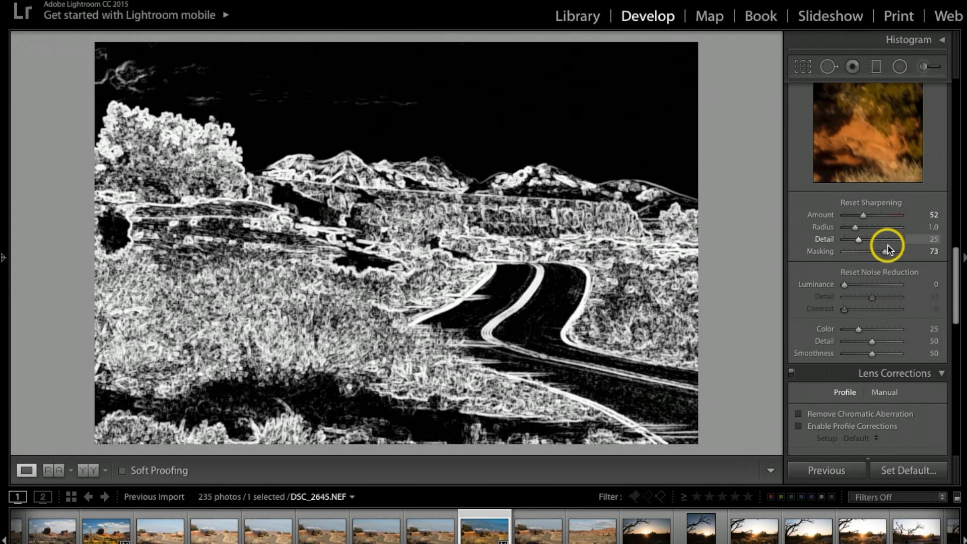
drag(844, 244, 850, 244)
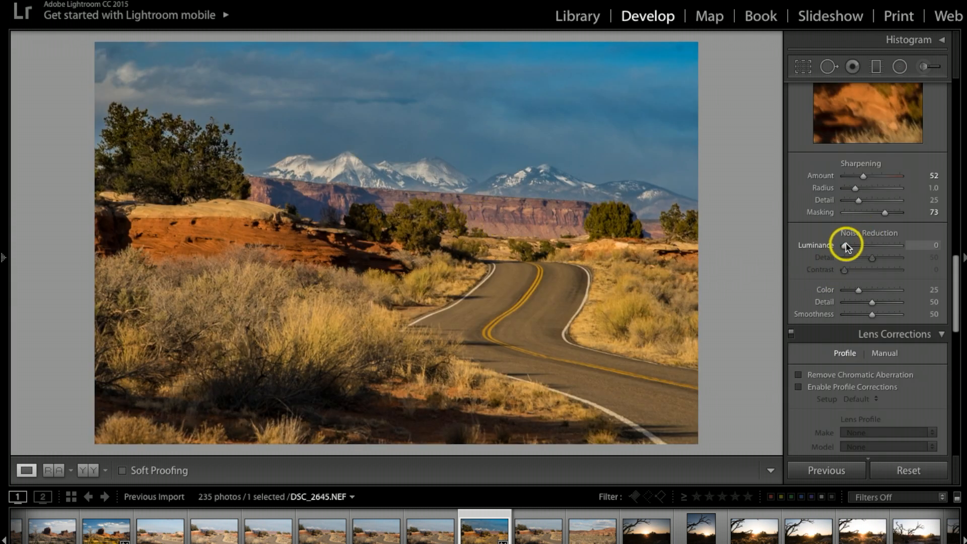
drag(391, 240, 420, 245)
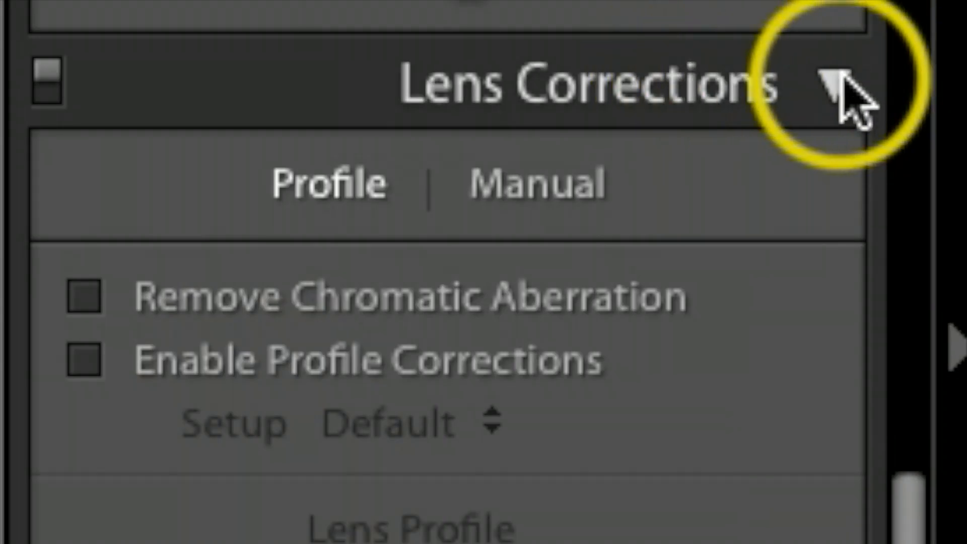
Enable the lens profile corrections and set the post-crop vignetting Amount to -7.
click(89, 360)
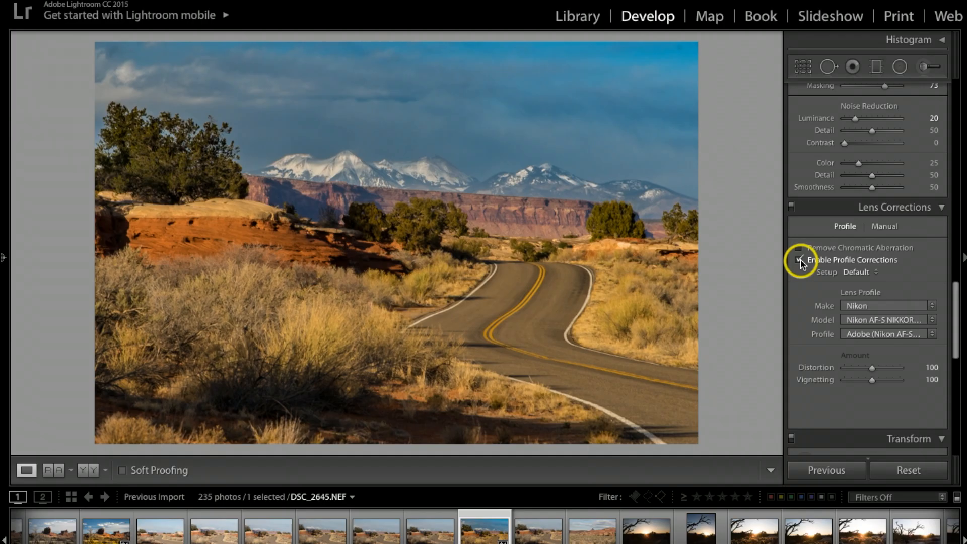
click(96, 360)
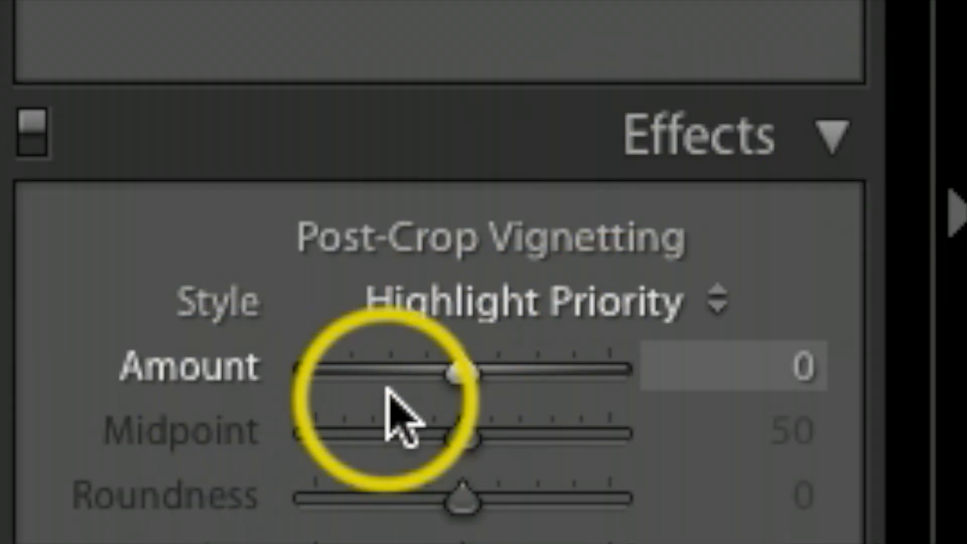
drag(460, 384, 451, 376)
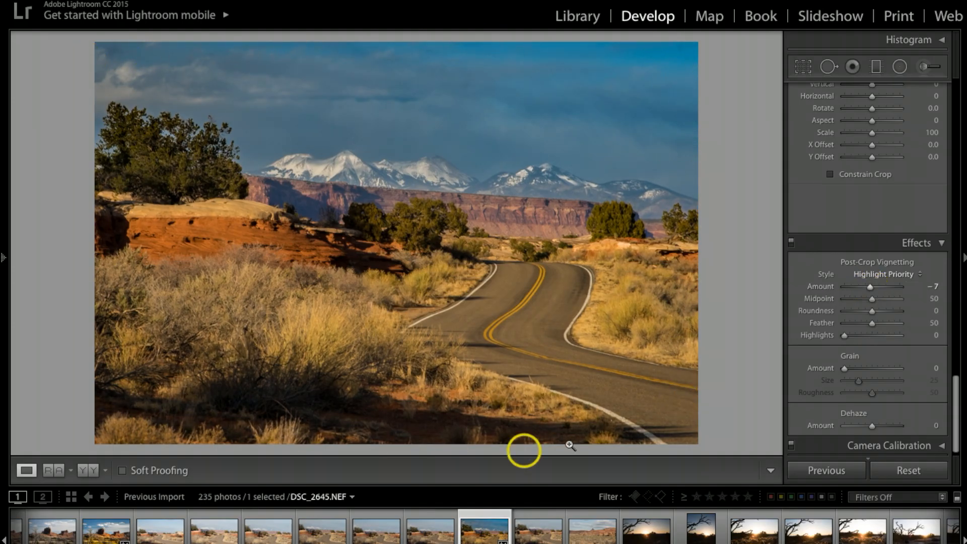
Draw a large elliptical radial filter centred on the road's far bend and enlarge it to reach from the mountains to the foreground.
scroll(904, 136, up, 2)
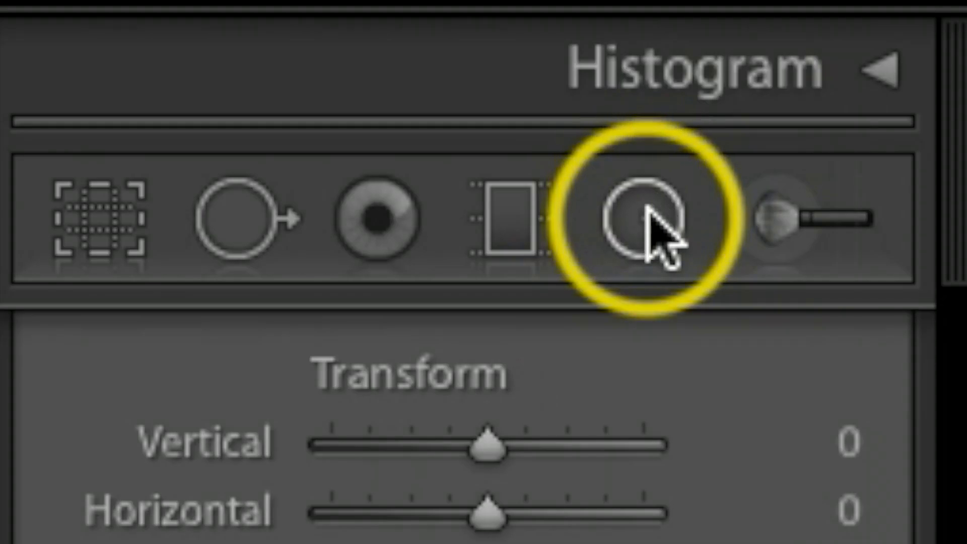
click(648, 214)
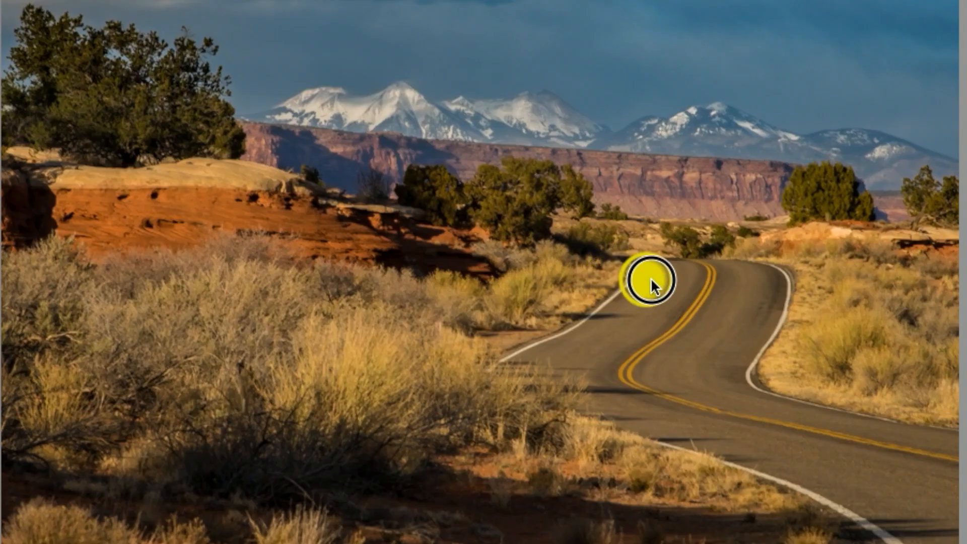
drag(618, 276, 966, 477)
drag(757, 227, 766, 255)
drag(625, 92, 629, 71)
drag(254, 298, 229, 301)
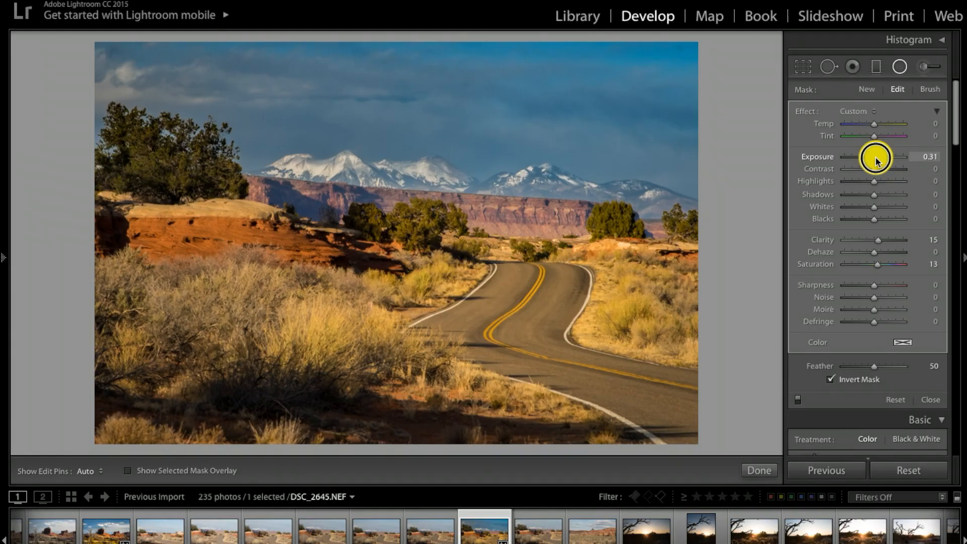
Lower the radial filter's Exposure slightly, raise its Clarity and close the filter.
drag(876, 159, 874, 159)
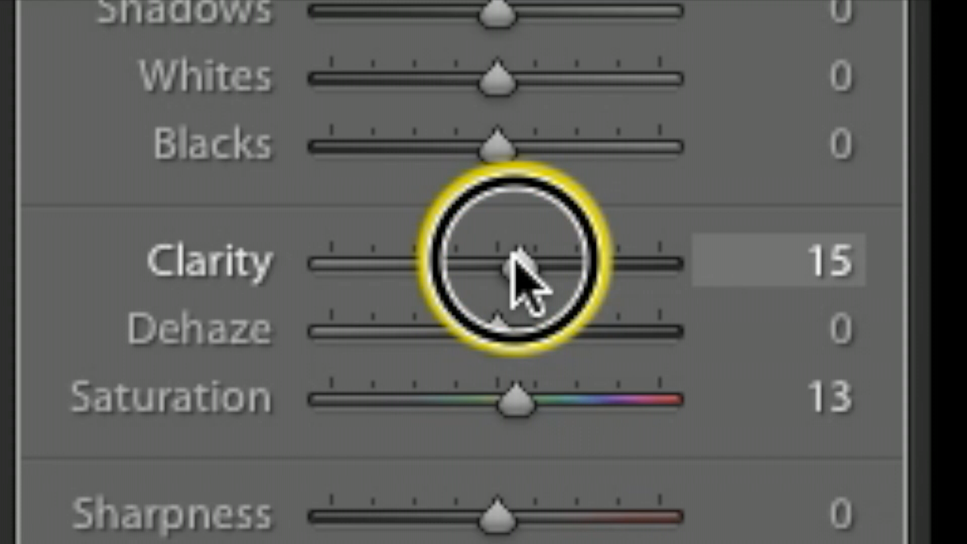
drag(878, 243, 884, 240)
drag(553, 255, 573, 249)
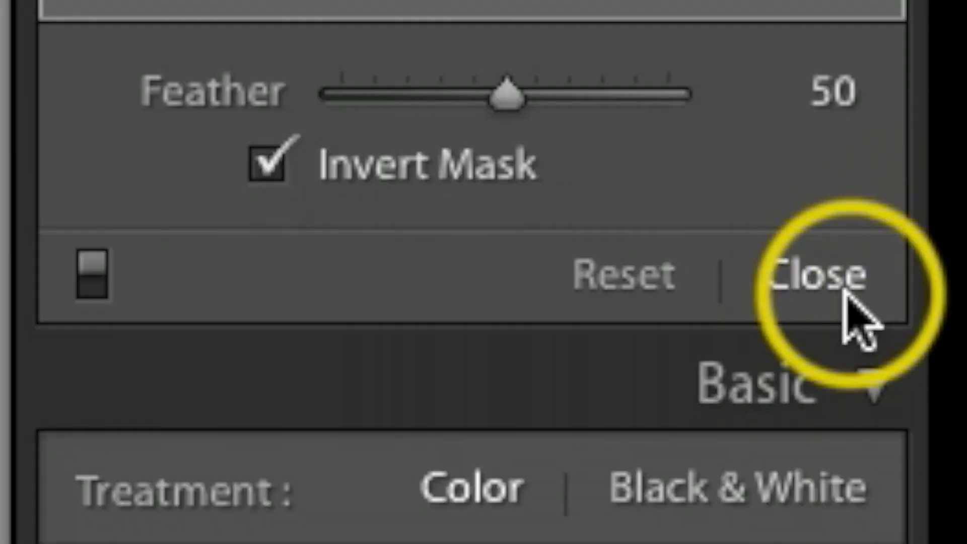
click(931, 399)
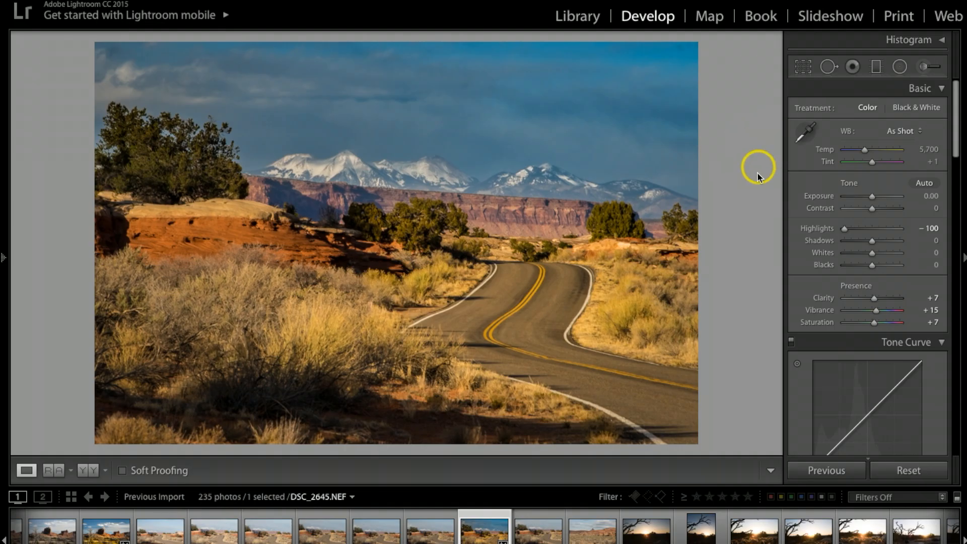